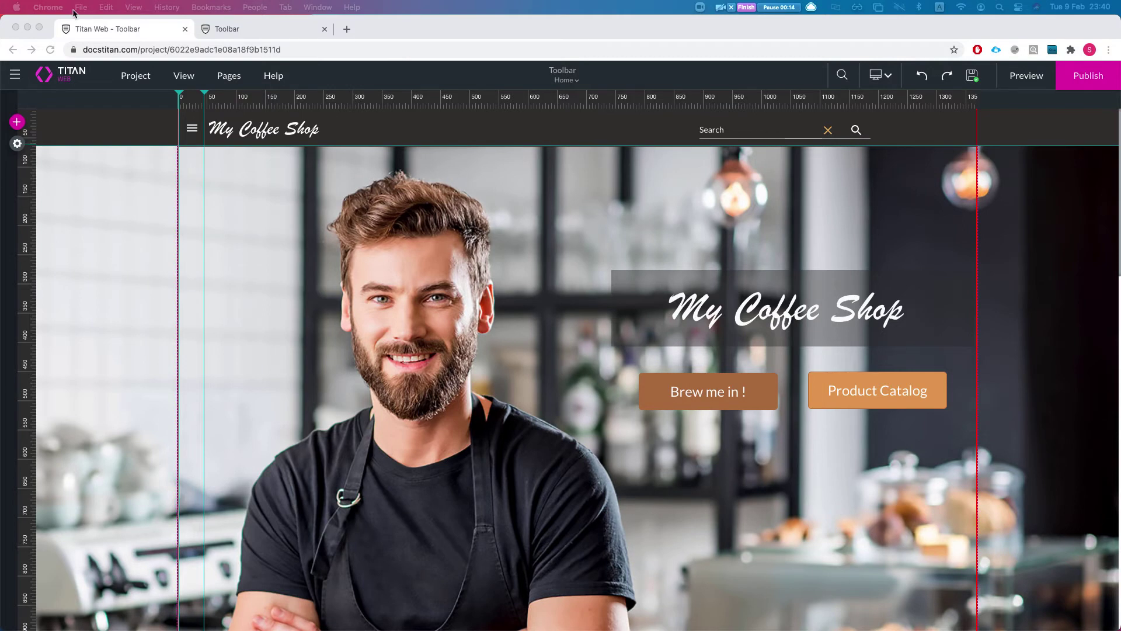
# Switch to the My Coffee Shop live preview and scroll through its sections and back to the top
pyautogui.click(267, 28)
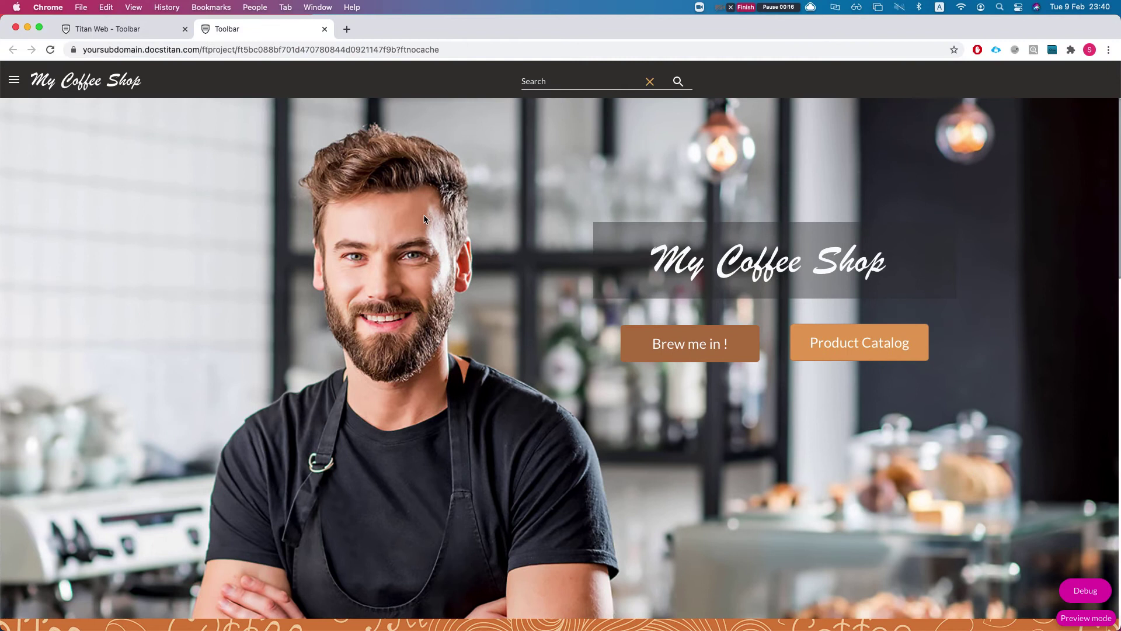
pyautogui.scroll(-2, 530, 292)
pyautogui.scroll(2, 739, 390)
pyautogui.scroll(-5, 814, 443)
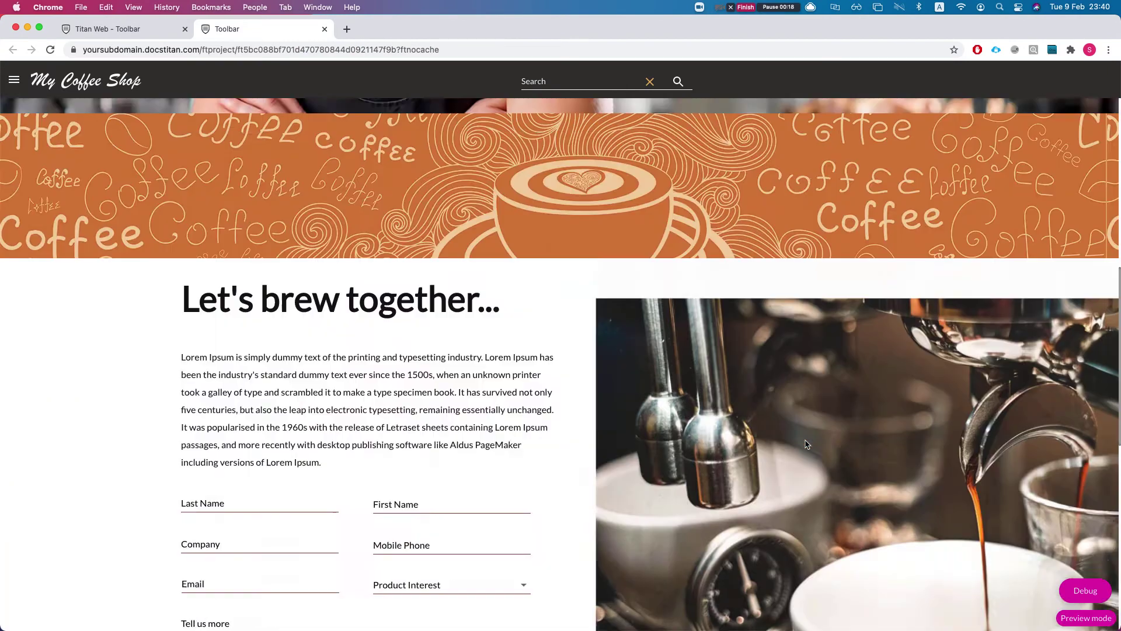
pyautogui.scroll(-3, 628, 433)
pyautogui.scroll(-1, 628, 433)
pyautogui.scroll(10, 694, 447)
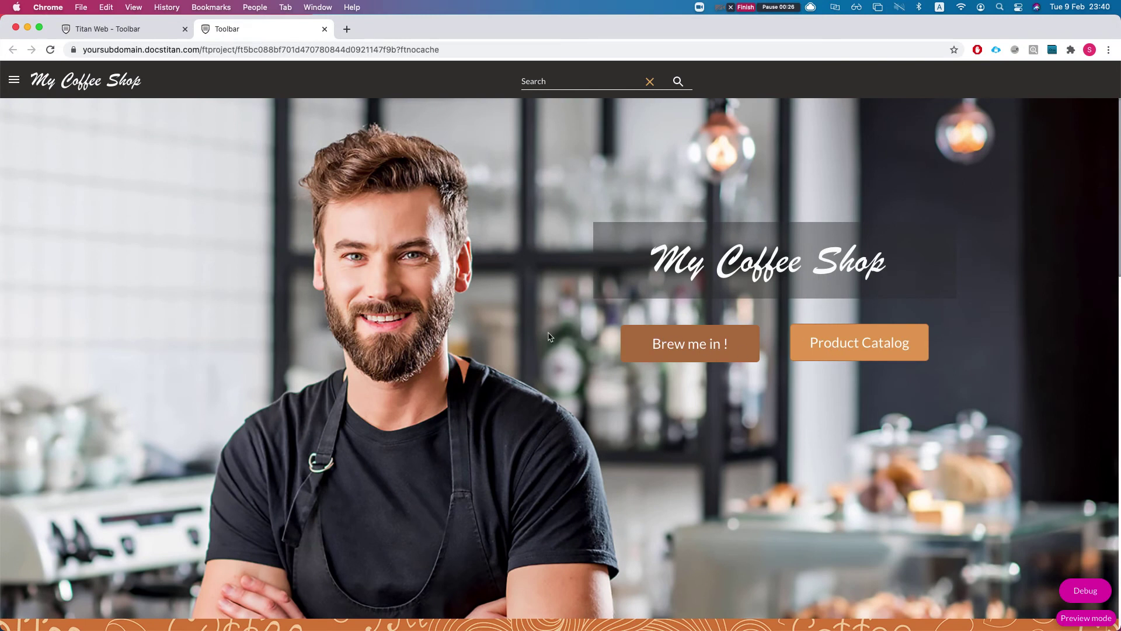
# Switch on Accessibility Toolbar in the project's Tools settings, alongside Debug Mode
pyautogui.click(108, 31)
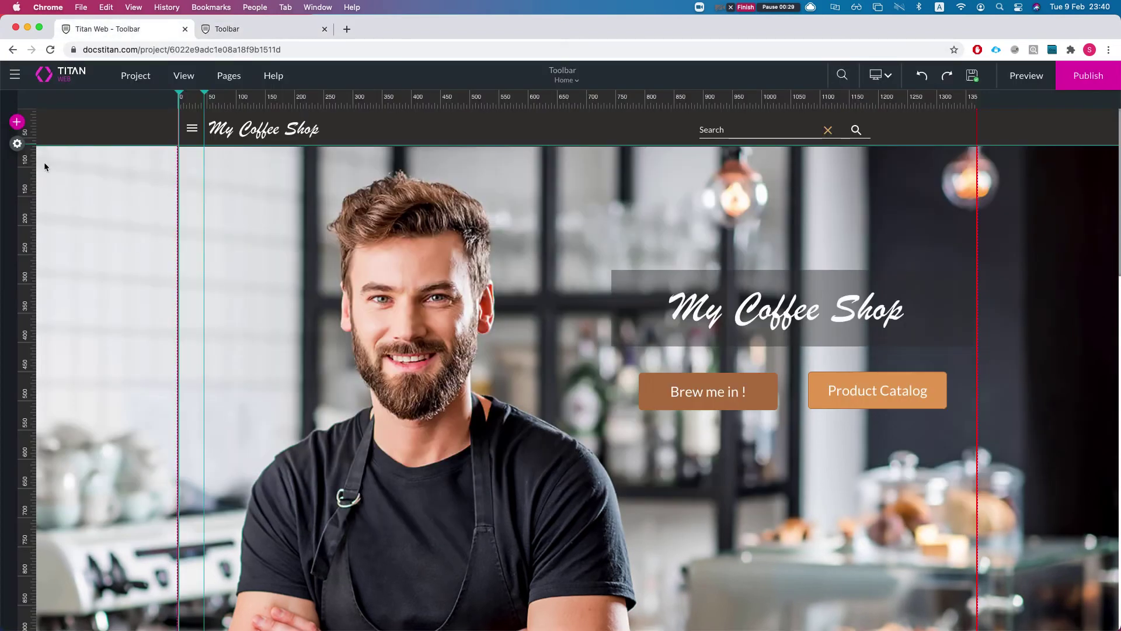
pyautogui.click(17, 142)
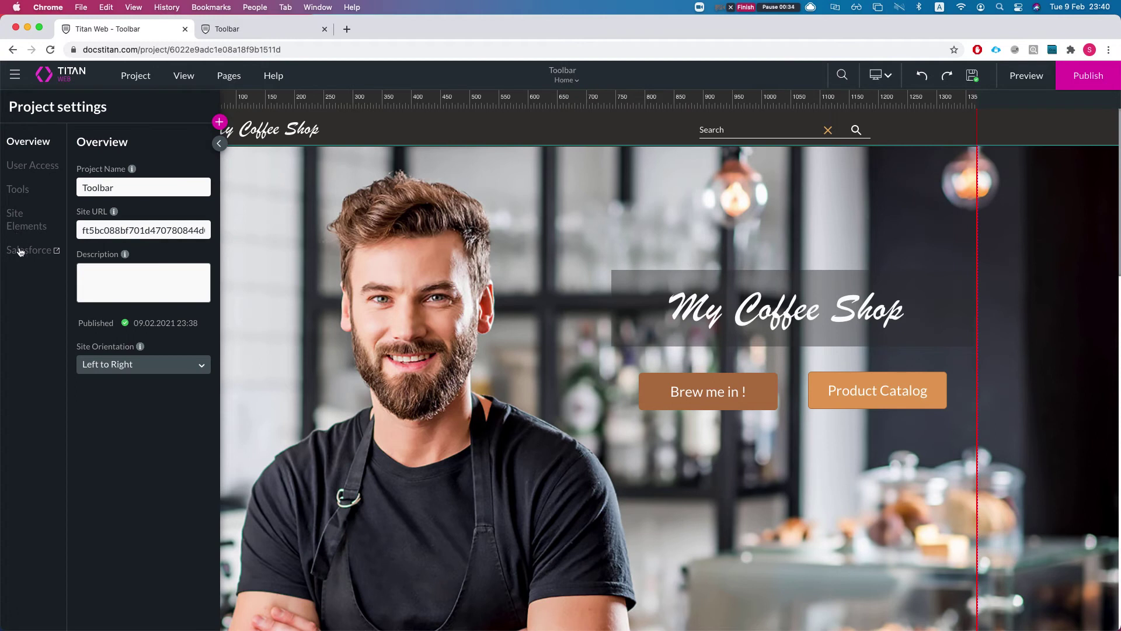
pyautogui.click(21, 188)
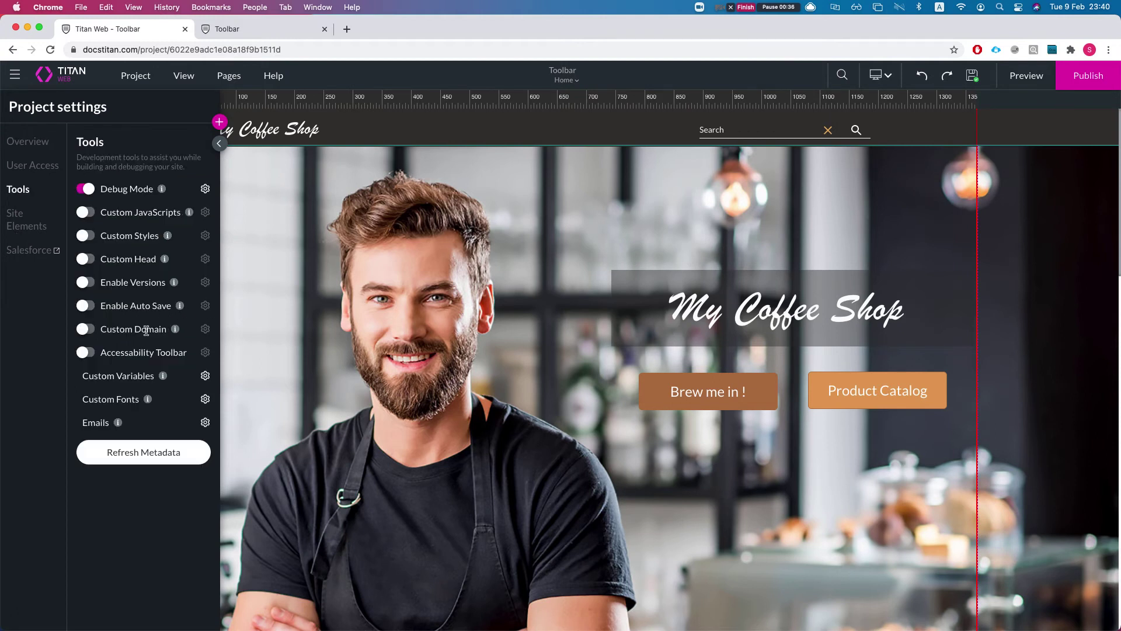
pyautogui.click(89, 351)
# Look over the Accessibility Toolbar settings and the UserWay Create account page
pyautogui.click(207, 355)
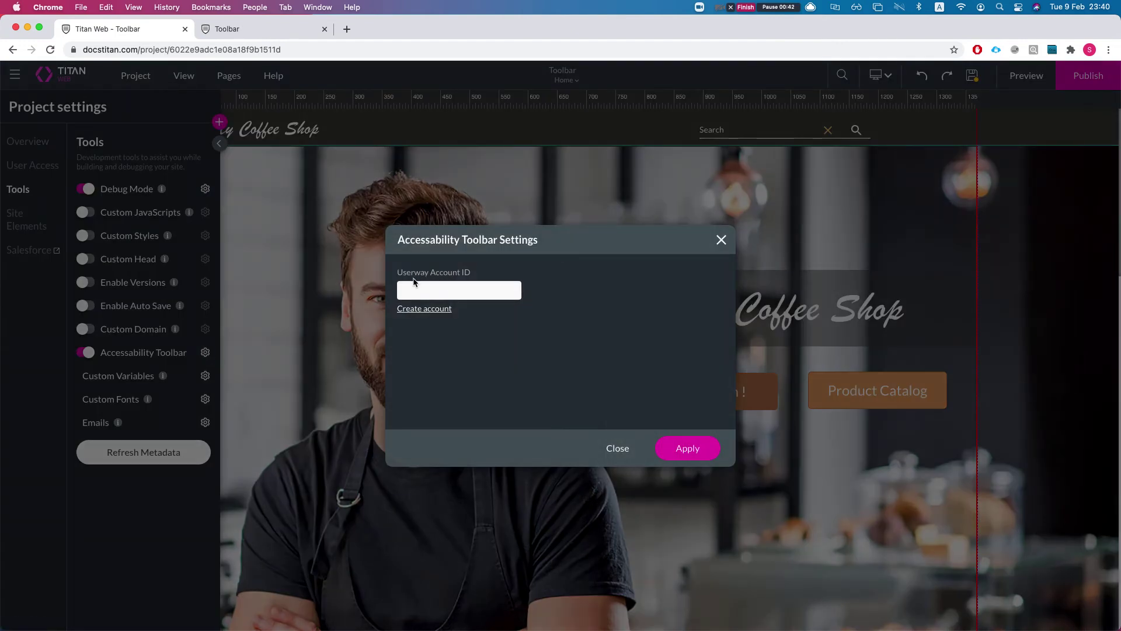
pyautogui.click(439, 309)
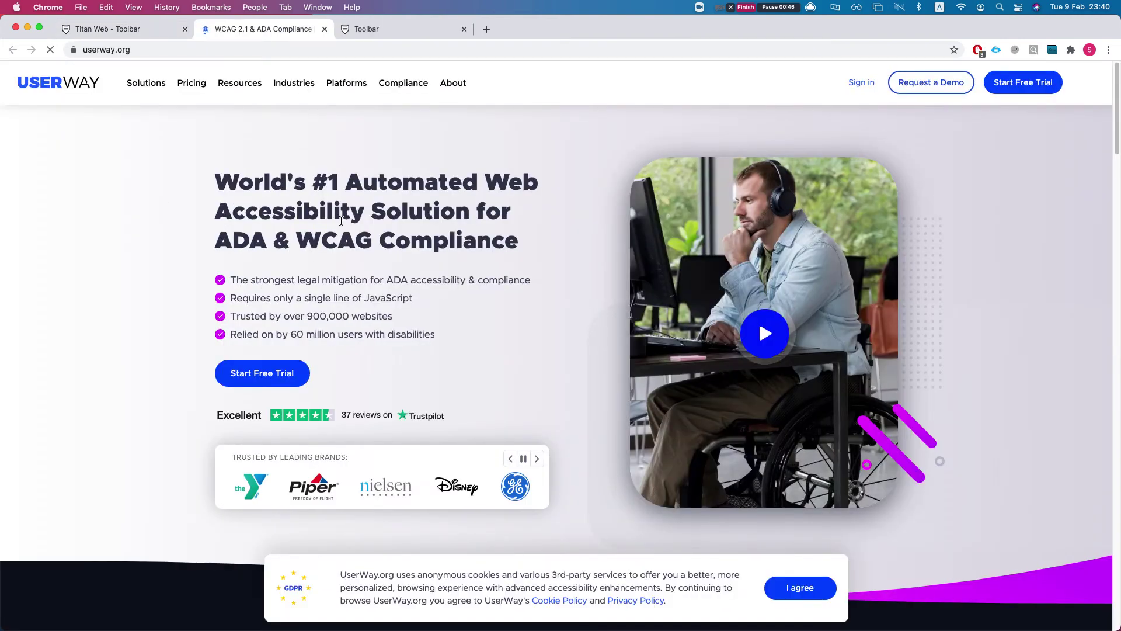
pyautogui.click(102, 30)
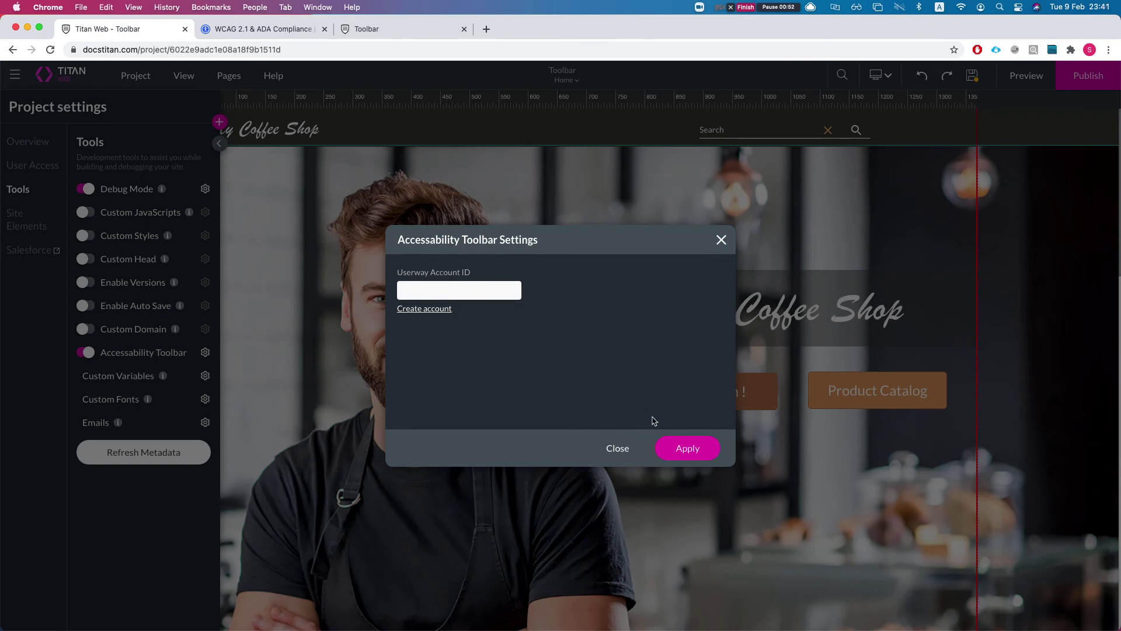
# Close the toolbar settings, publish the project and switch to the live coffee shop site
pyautogui.click(684, 450)
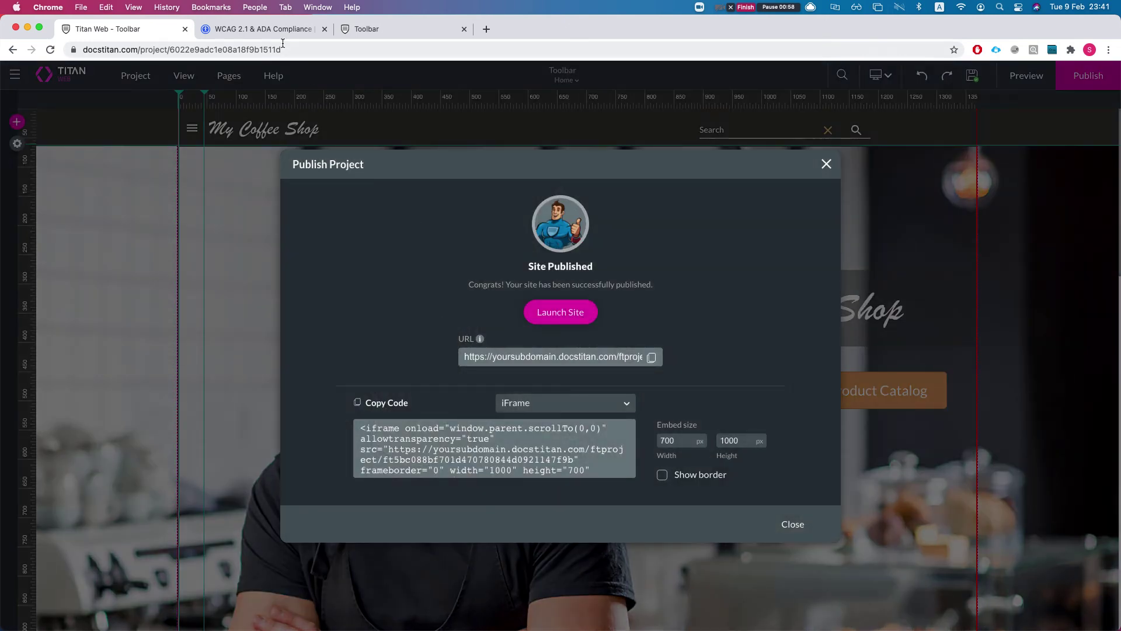
pyautogui.click(323, 28)
pyautogui.click(243, 30)
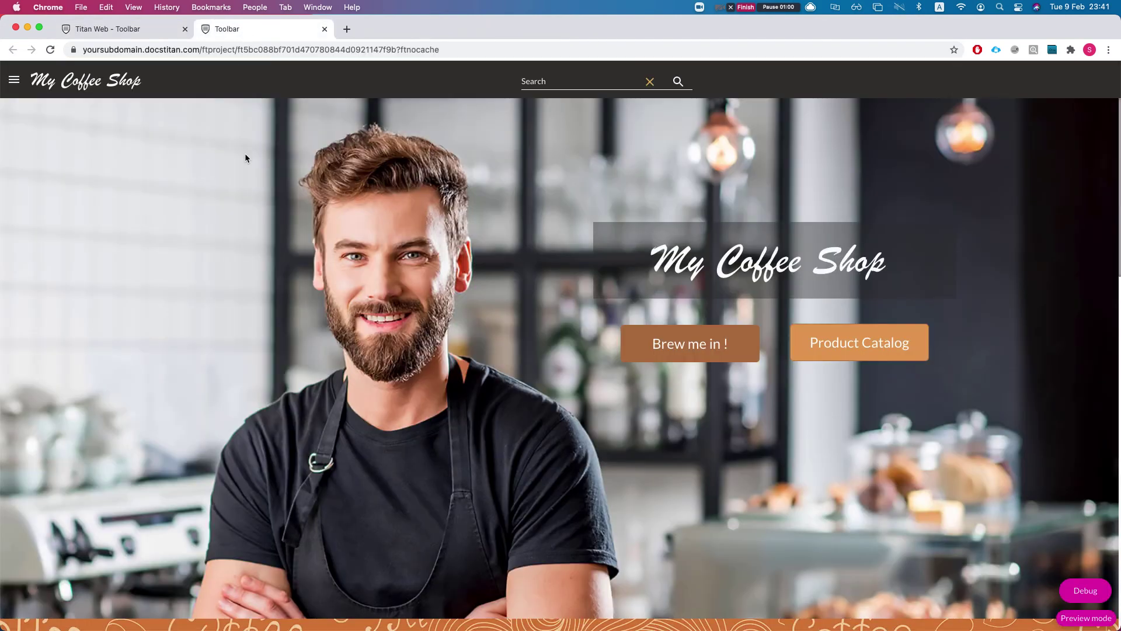
# Reload the live site, open the UserWay menu and toggle Reading Mask on and off
pyautogui.press('super+r')
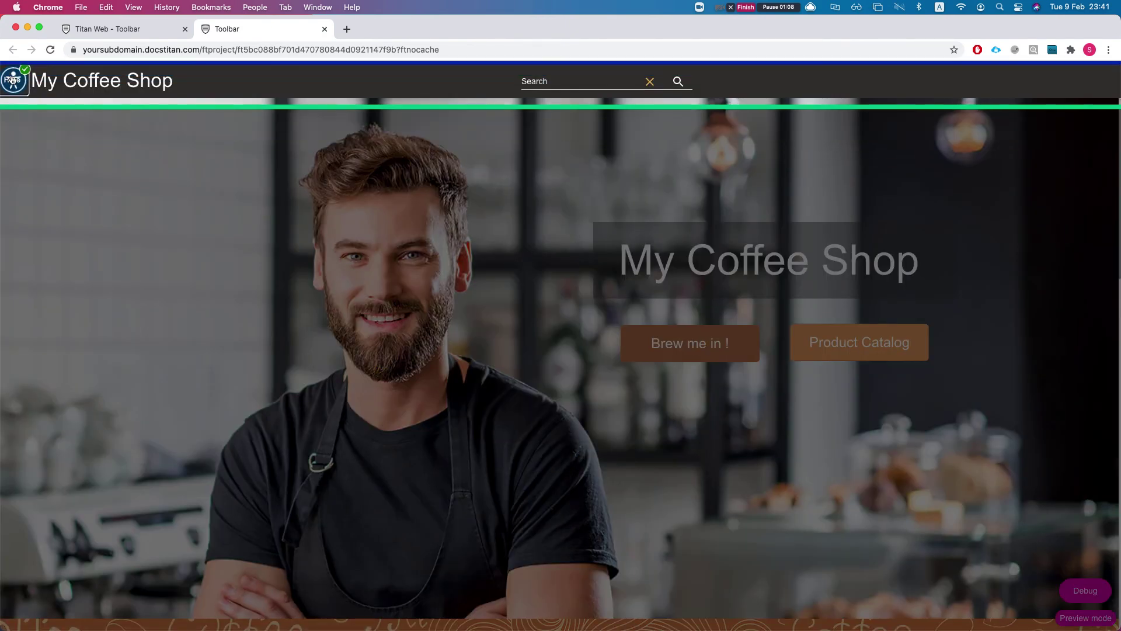
pyautogui.click(18, 86)
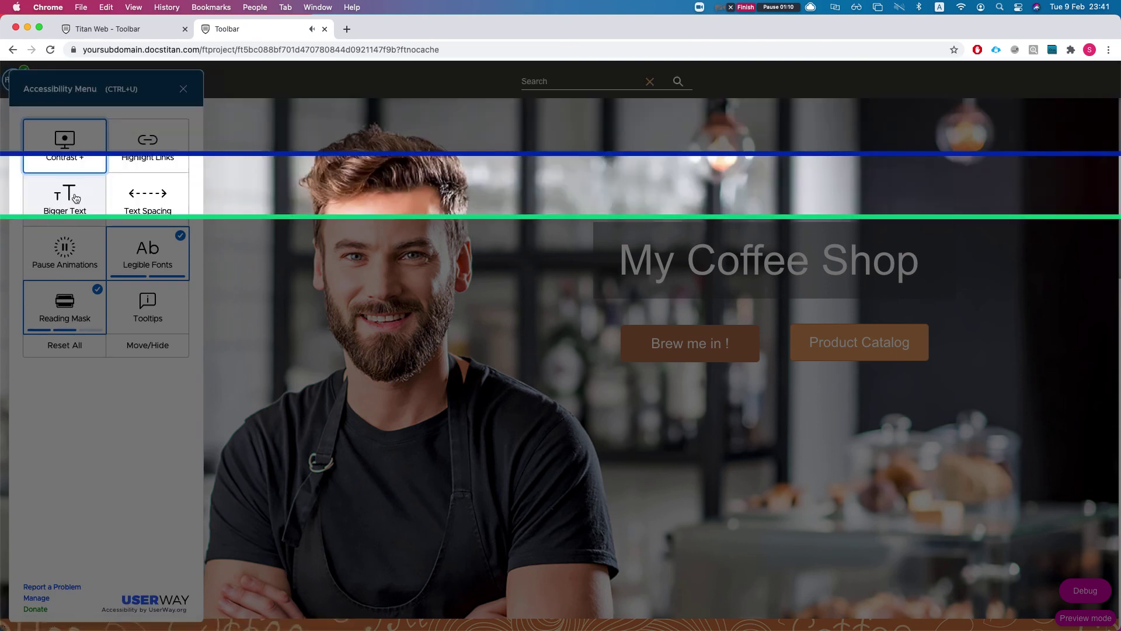
pyautogui.click(74, 320)
pyautogui.click(84, 323)
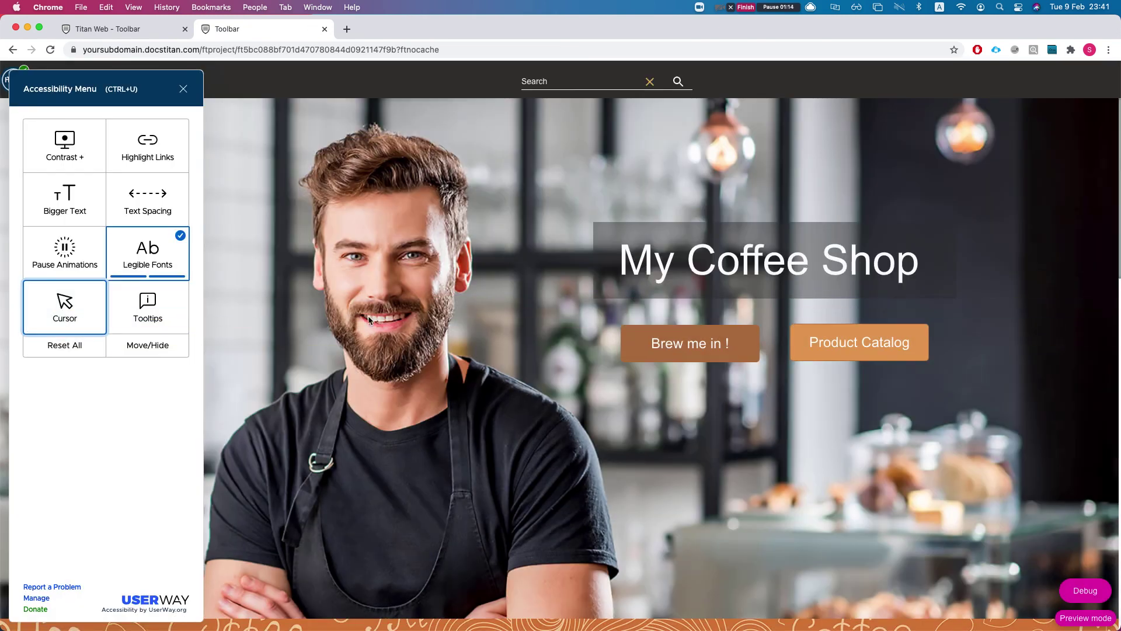
# Cycle Bigger Text until the page text returns to normal, then close the menu
pyautogui.click(70, 202)
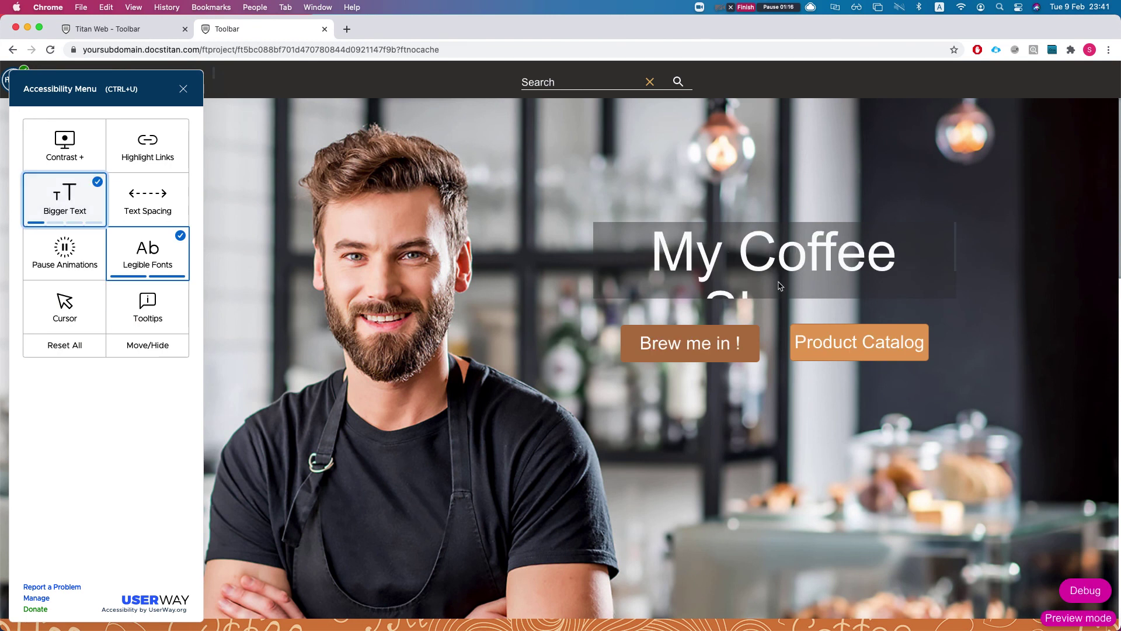
pyautogui.click(78, 202)
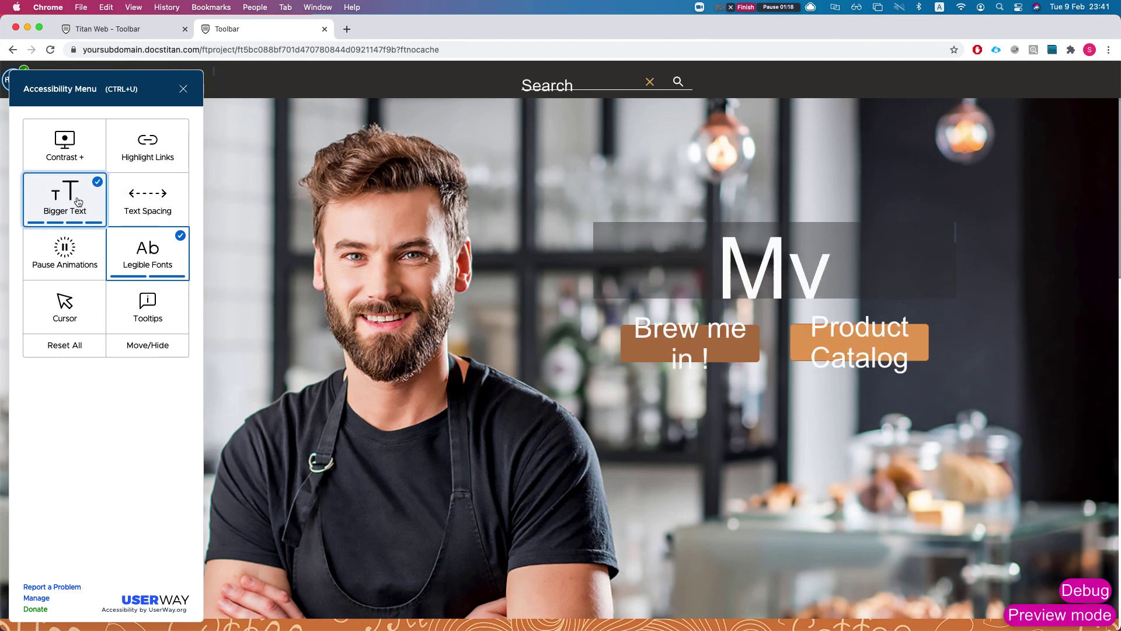
pyautogui.click(77, 202)
pyautogui.press('Escape')
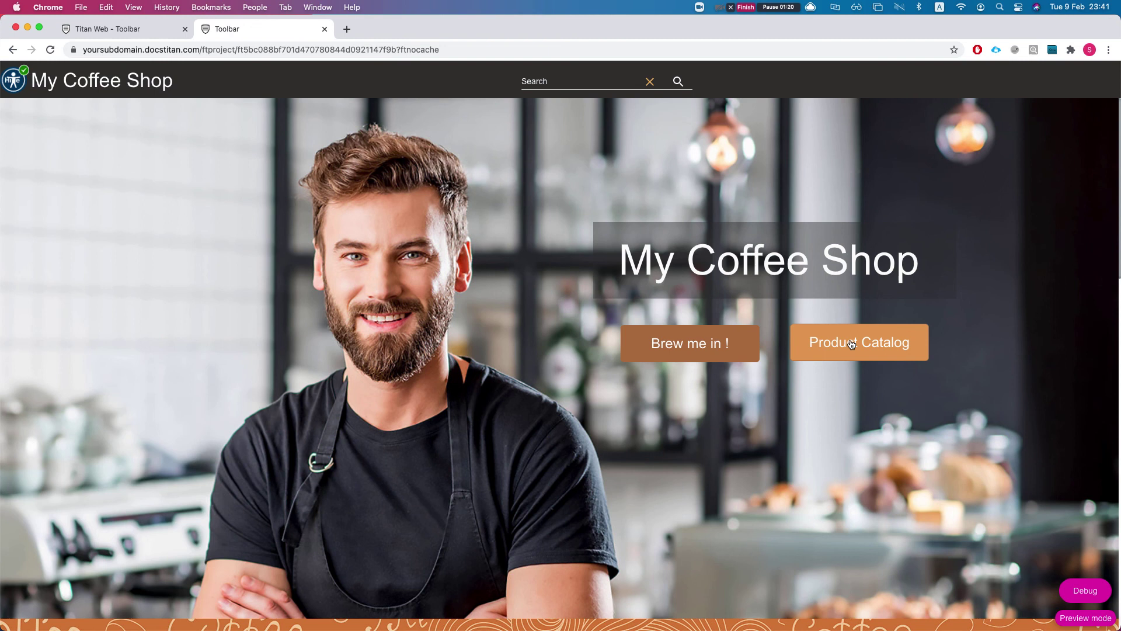
# Open the Product Catalogue page and apply Contrast+ inverted colours from the accessibility menu
pyautogui.click(854, 343)
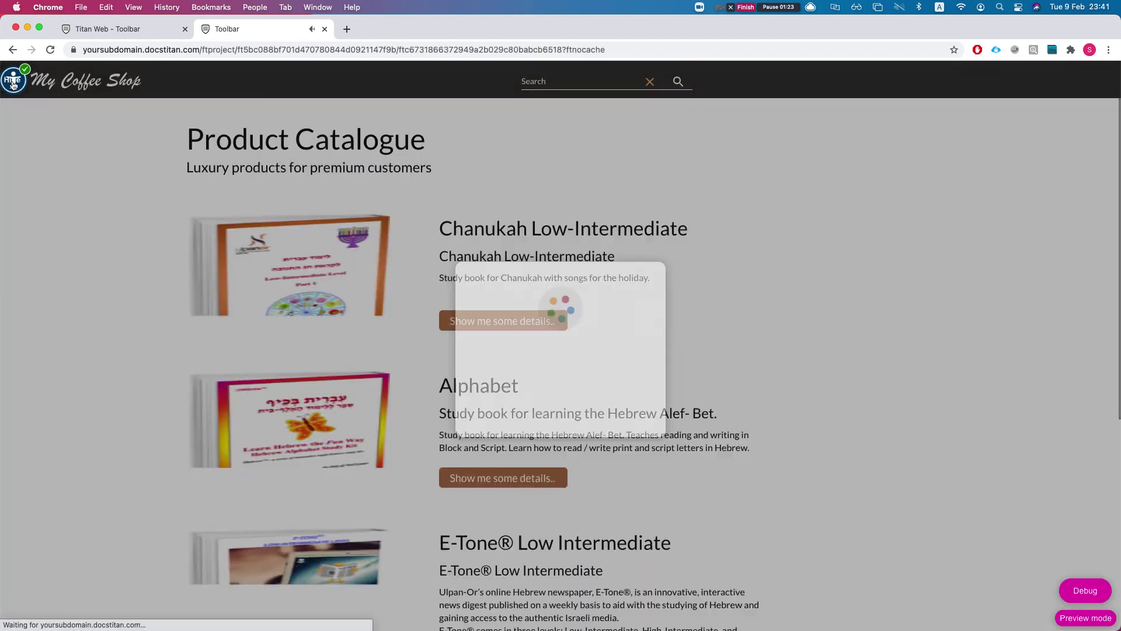
pyautogui.hotkey('ctrl', 'u')
pyautogui.click(77, 156)
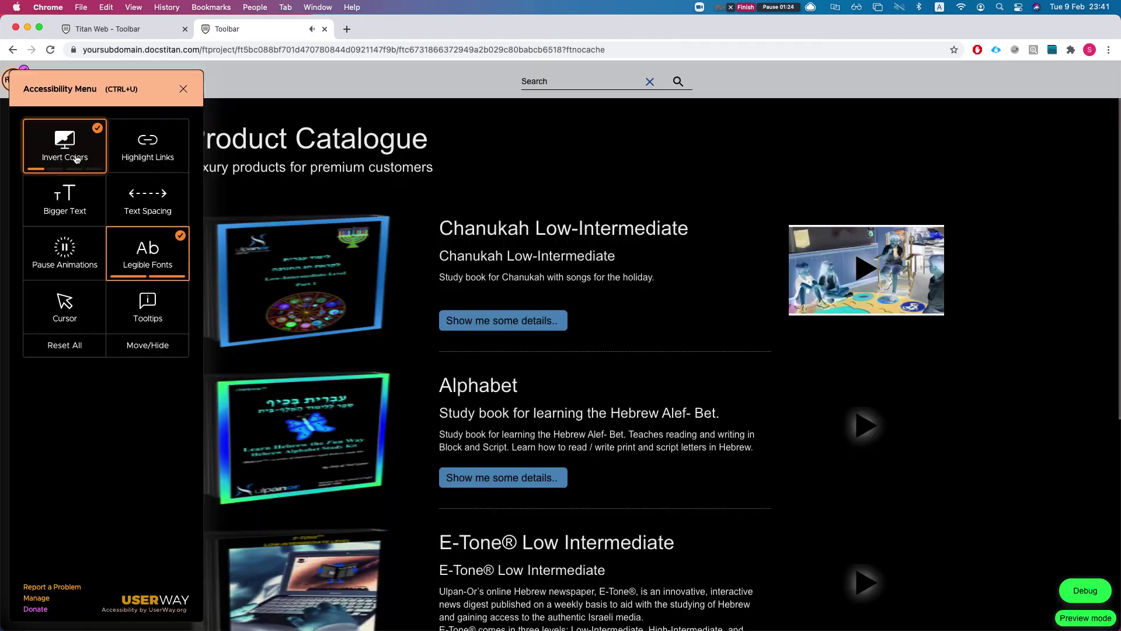